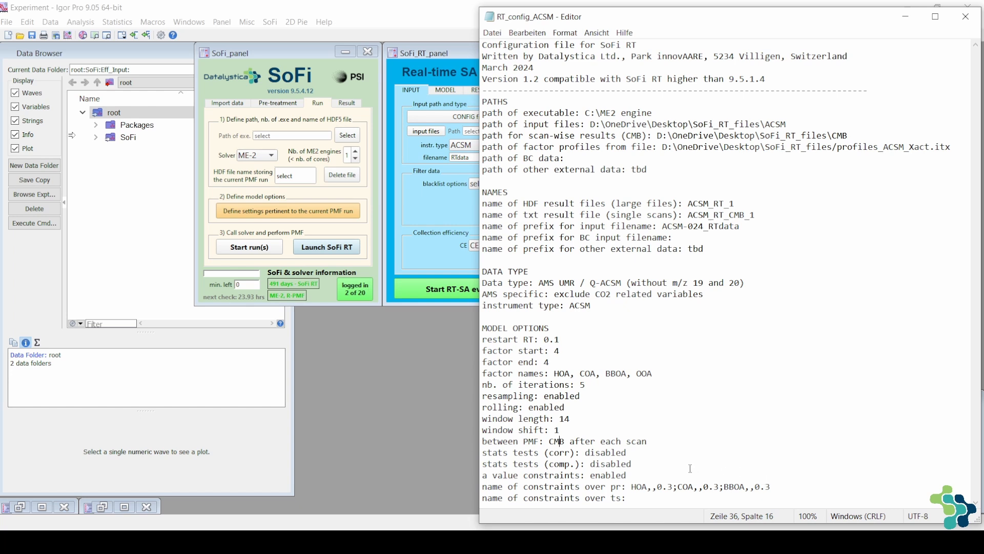
Load the RT_config_ACSM configuration file into the SoFi RT panel and acknowledge the HDF5 file creation notice.
click(380, 123)
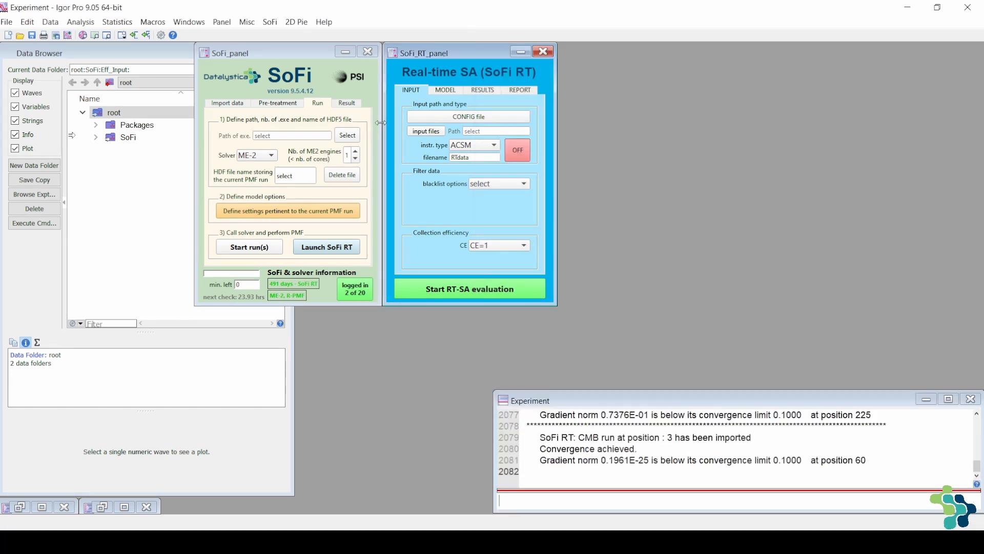
click(450, 119)
click(470, 199)
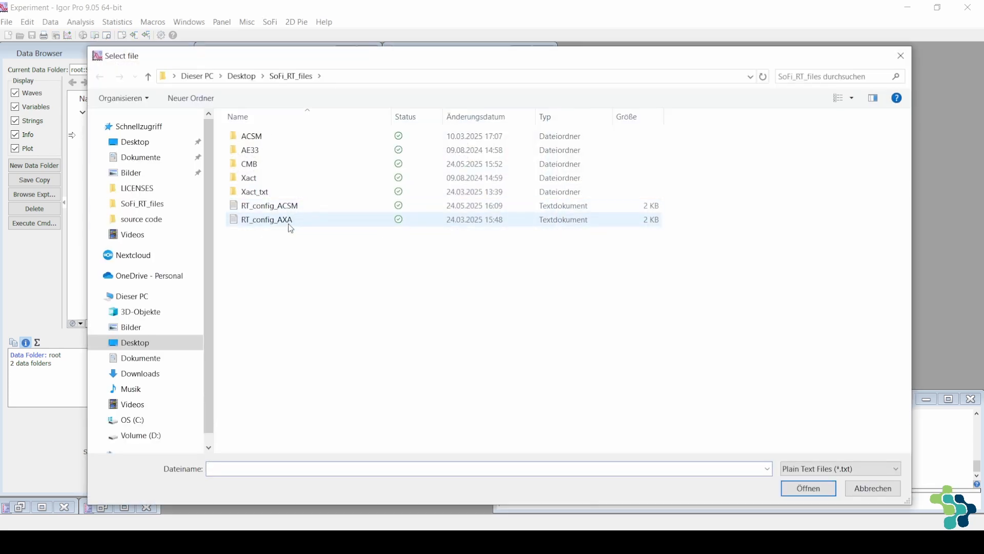
click(285, 210)
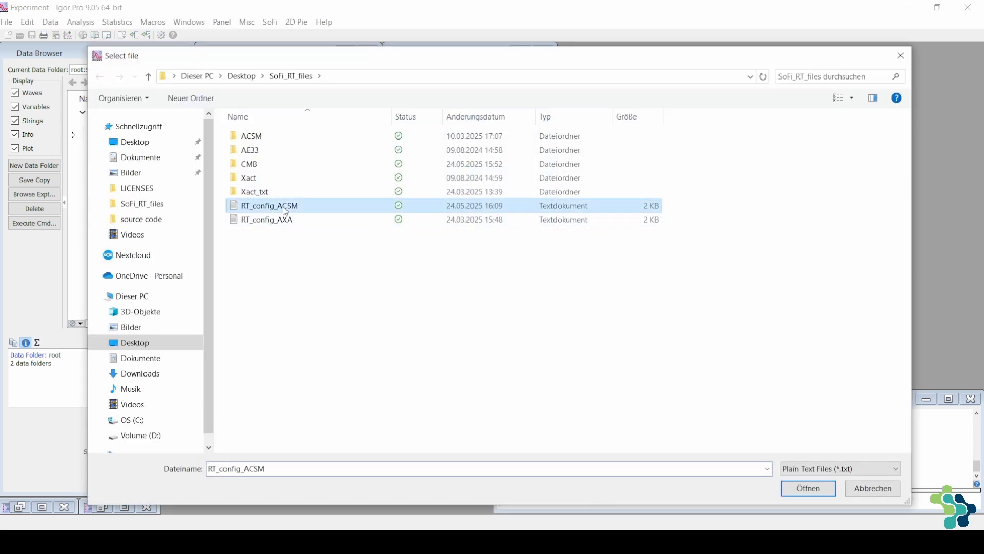
double_click(285, 210)
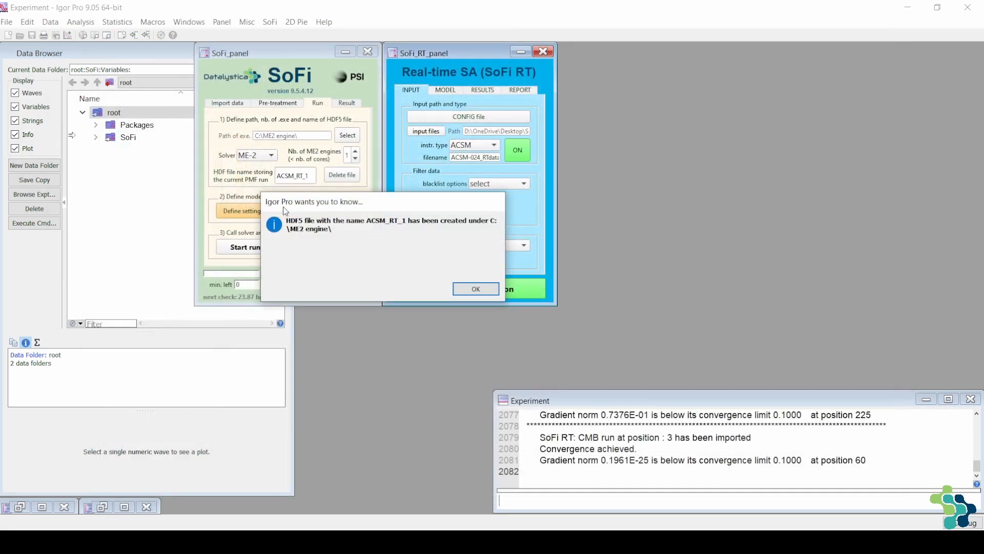
click(472, 290)
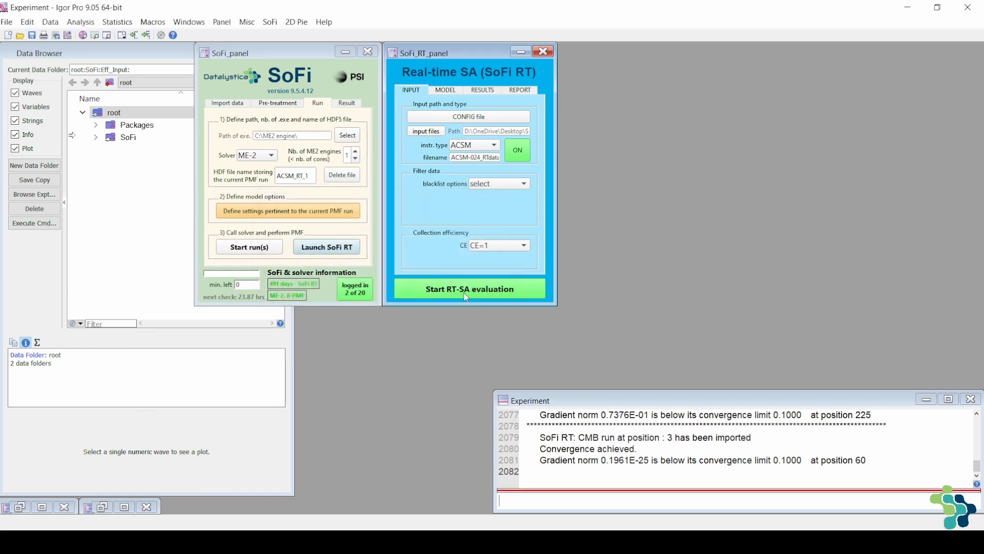
Run the RT-SA evaluation until the first PMF results are plotted in the results window, and stop it.
click(466, 289)
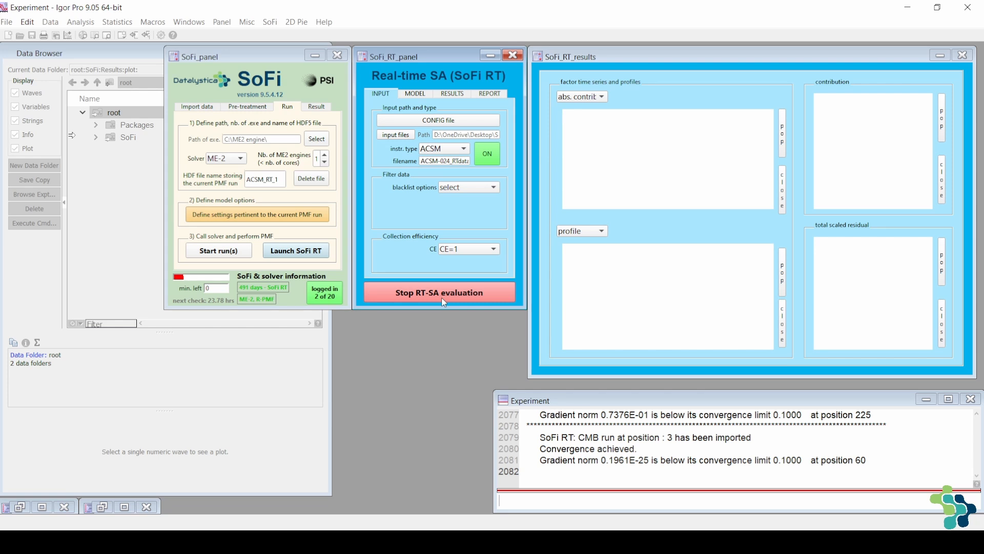
click(444, 301)
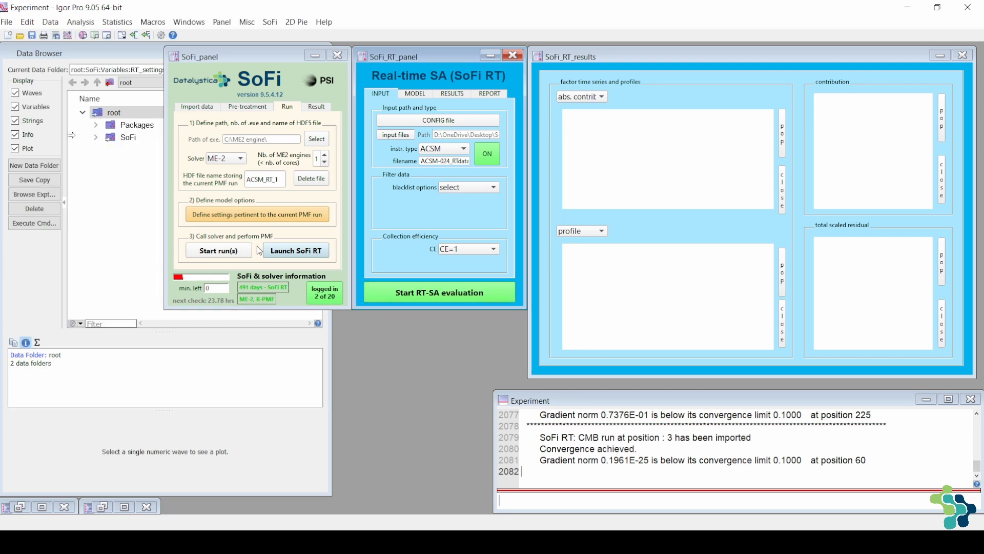
click(431, 293)
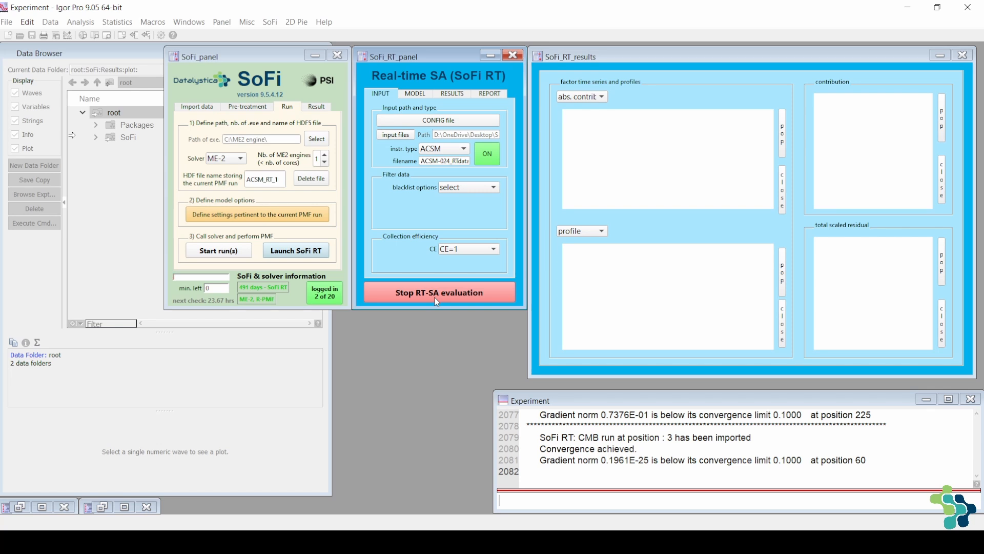
click(435, 299)
click(440, 296)
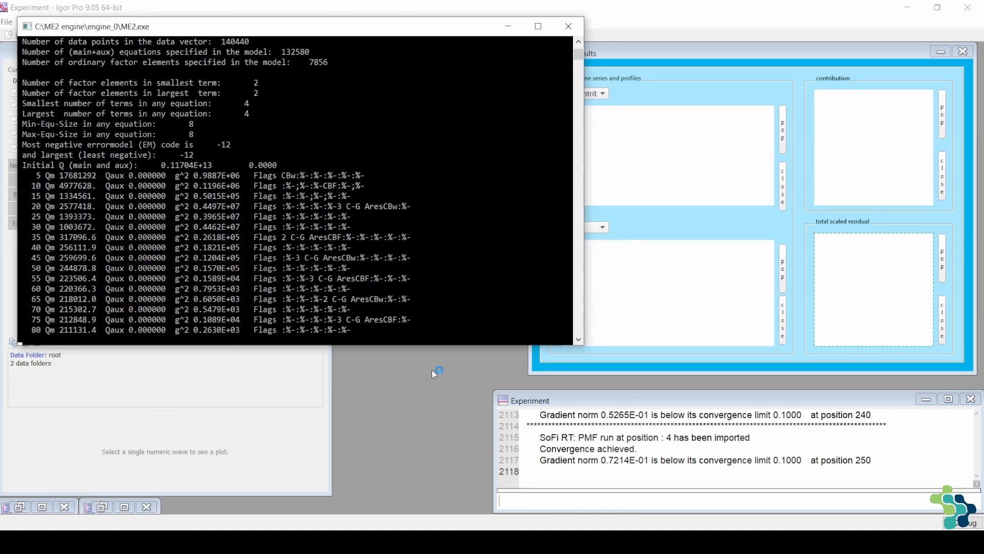
drag(322, 32, 344, 121)
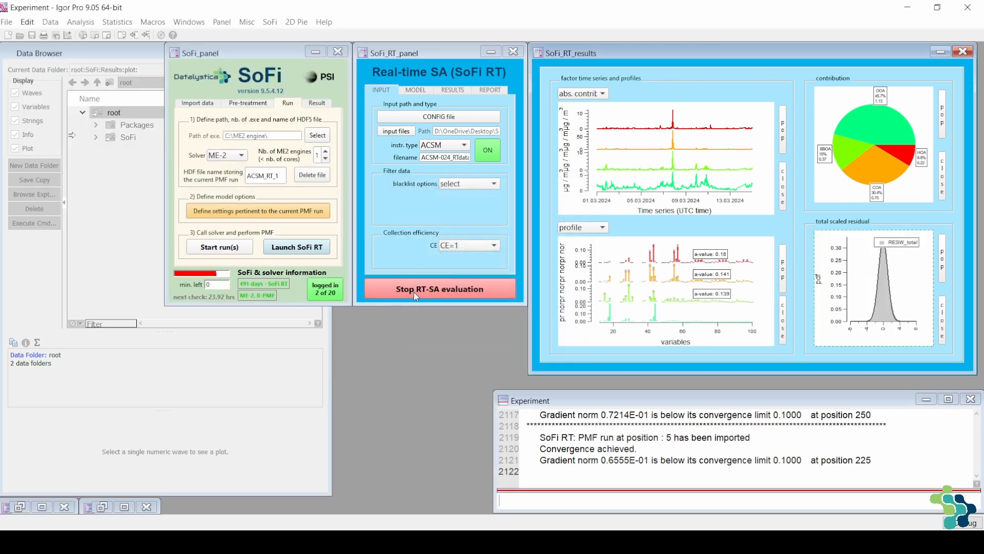
click(435, 288)
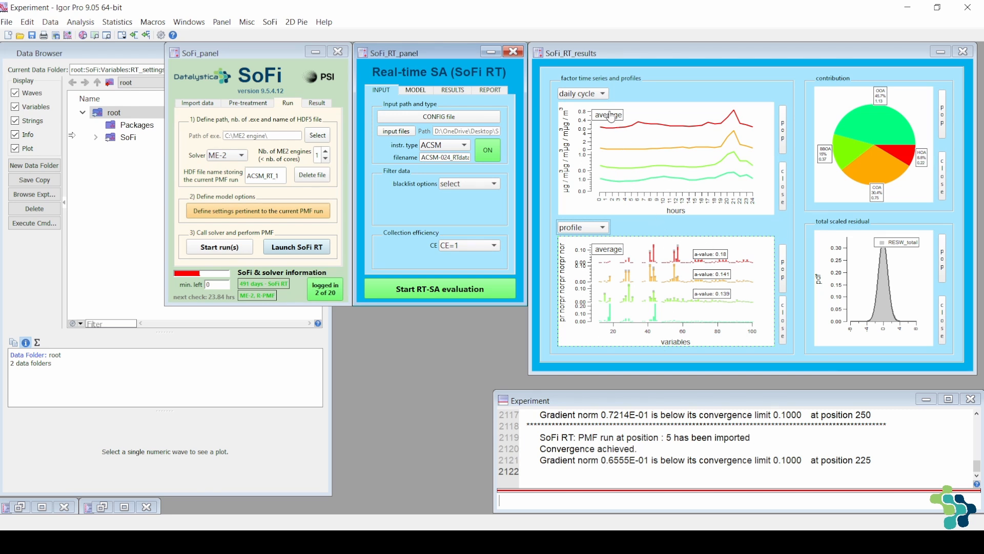
View the factor time series plot as absolute contributions, and switch it back to the daily cycle.
click(604, 99)
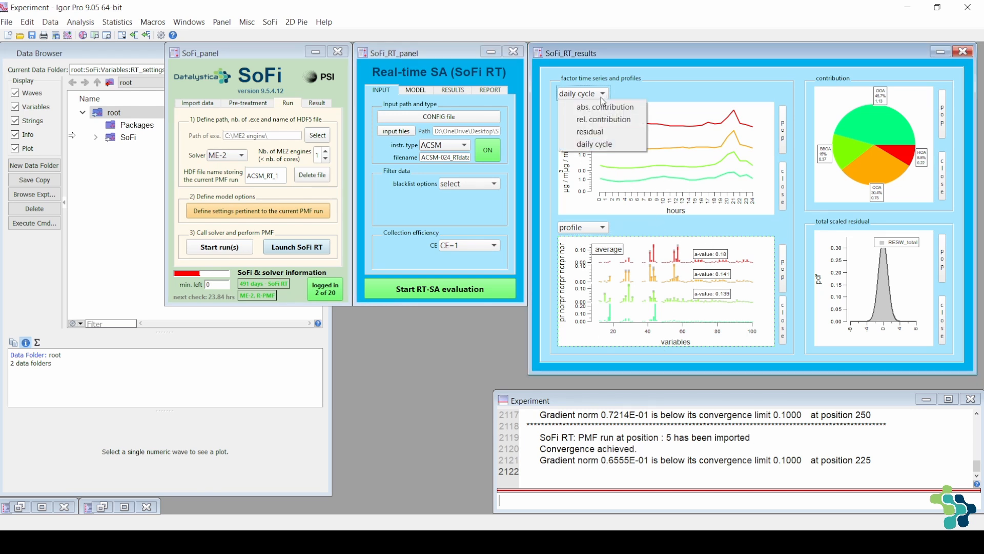
click(599, 108)
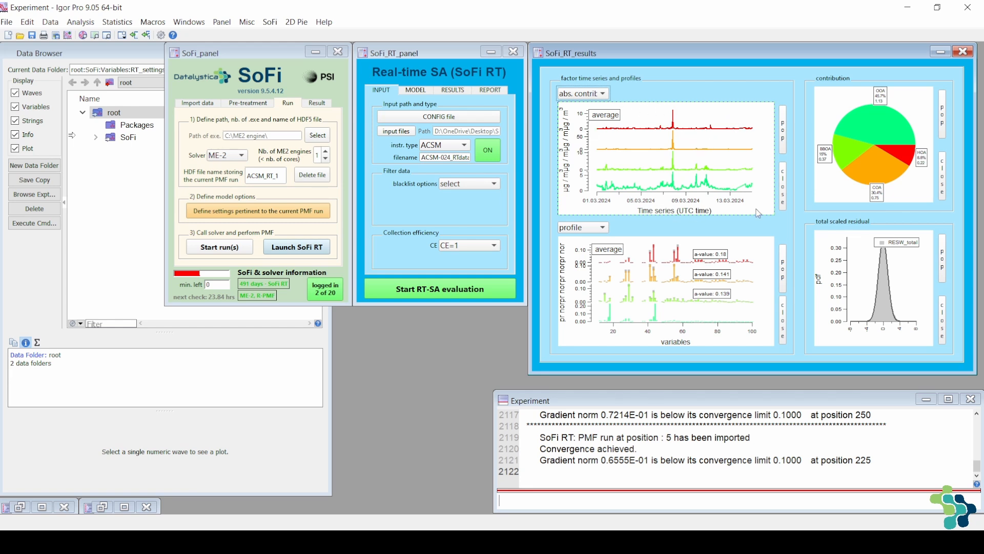
click(602, 95)
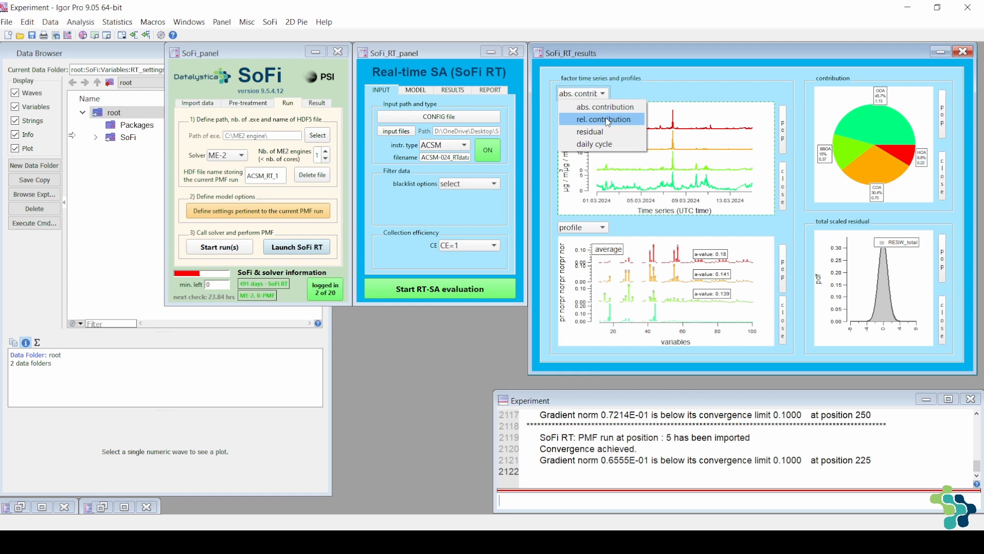
click(617, 144)
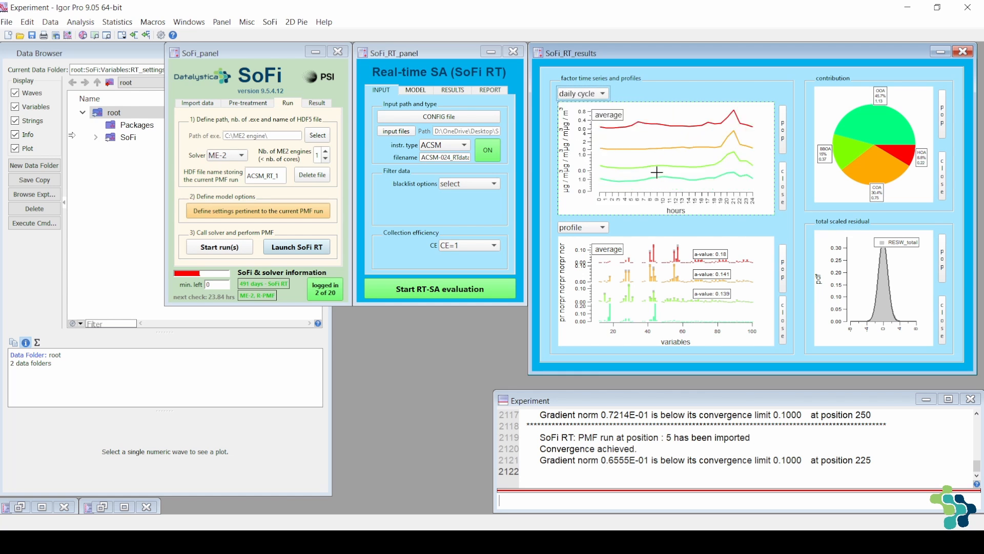
Examine the daily cycle graph in an enlarged separate window, and close that window again.
click(786, 138)
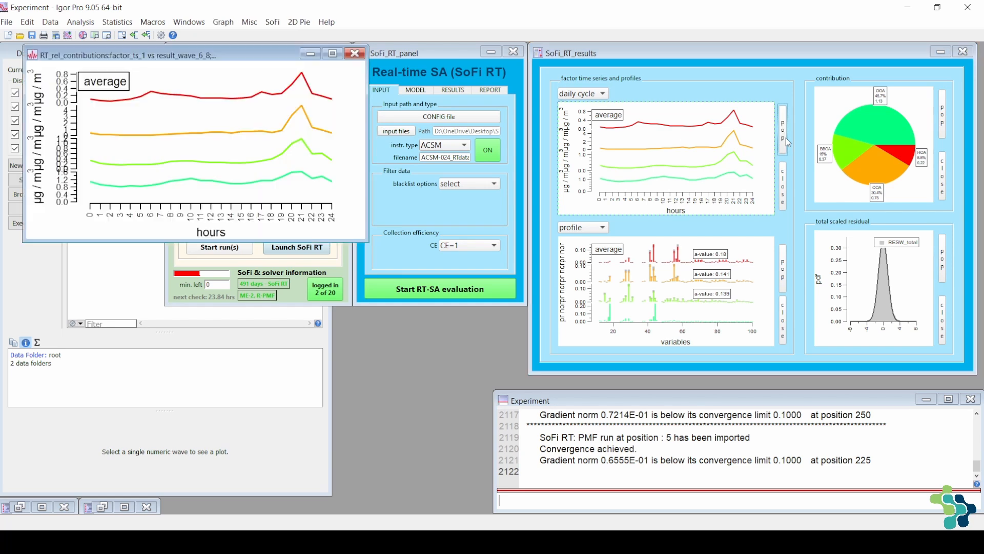
drag(368, 240, 337, 449)
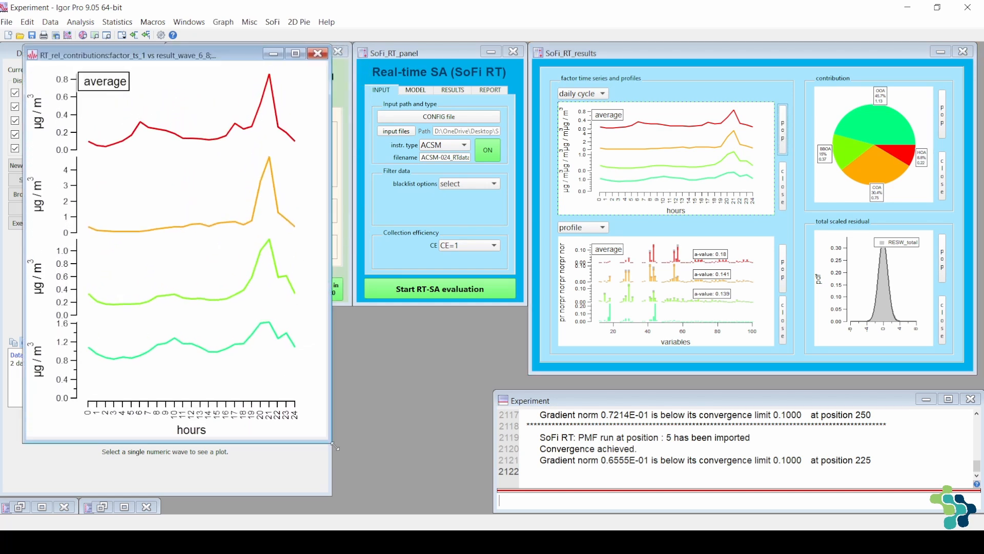
drag(212, 58, 340, 63)
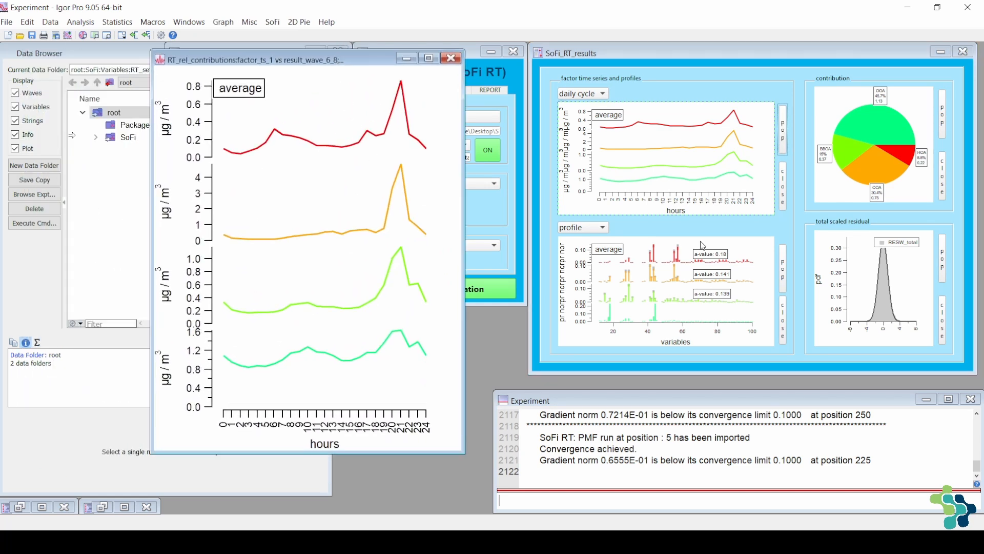
click(784, 177)
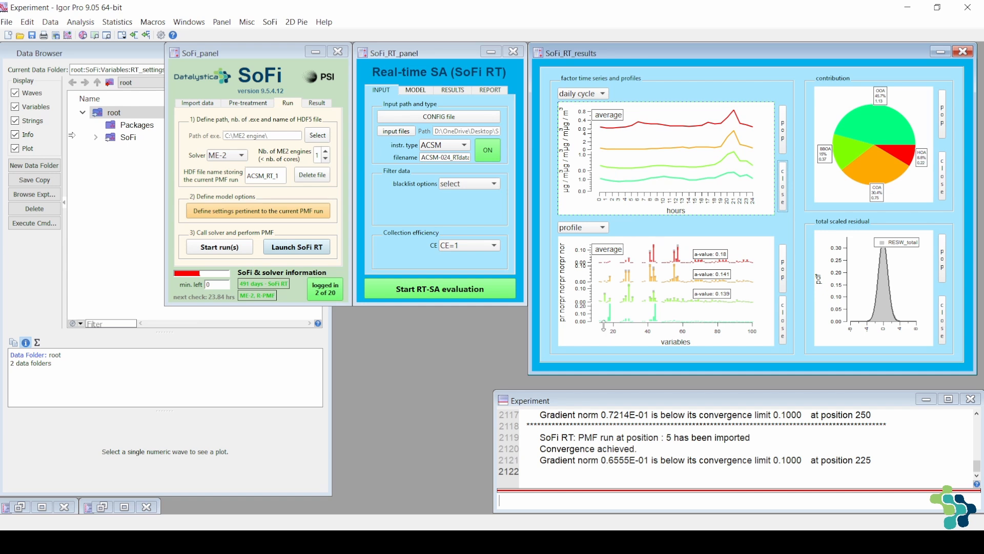
click(603, 228)
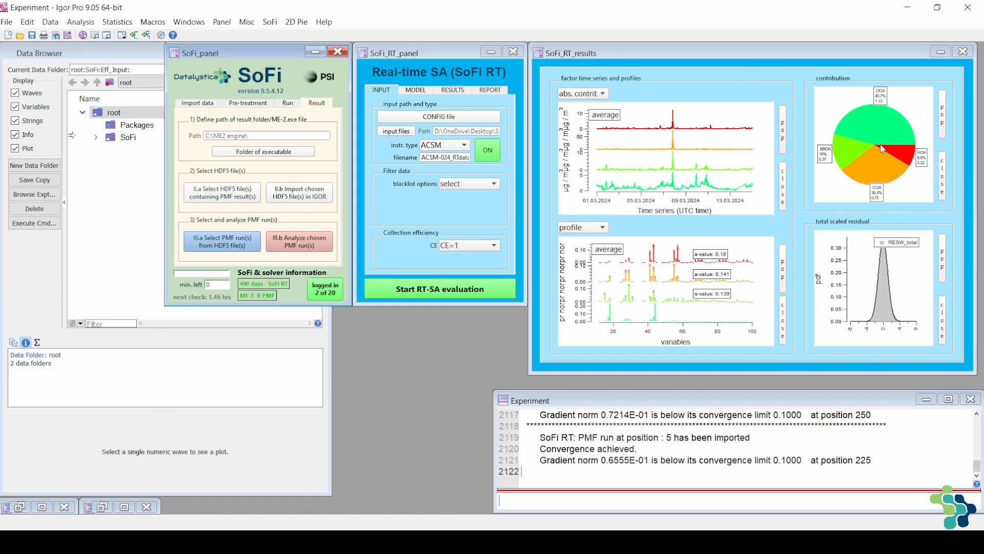
Inspect the PMF runs stored in the ACSM_RT_1 HDF5 file and their overview plots in the analysis window, closing both windows.
click(220, 250)
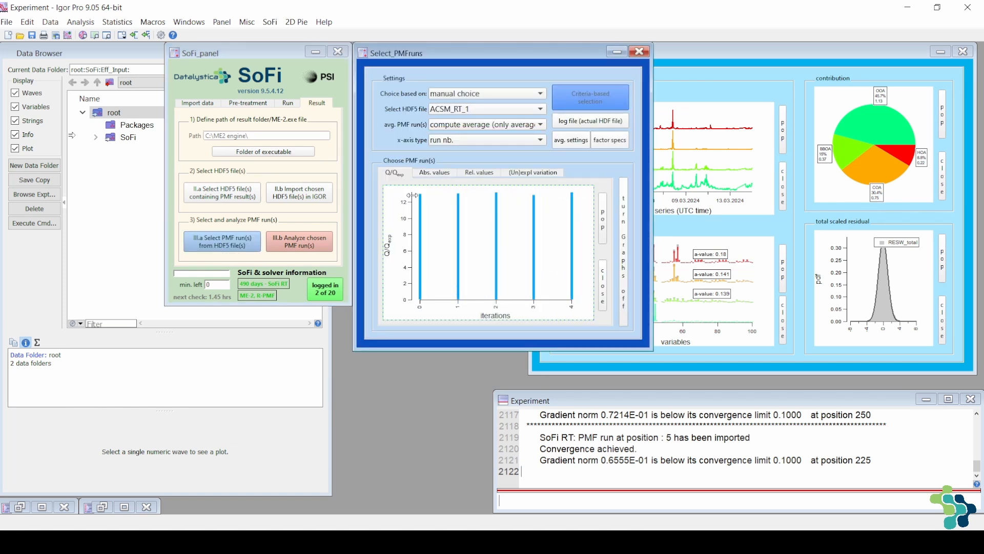
click(234, 250)
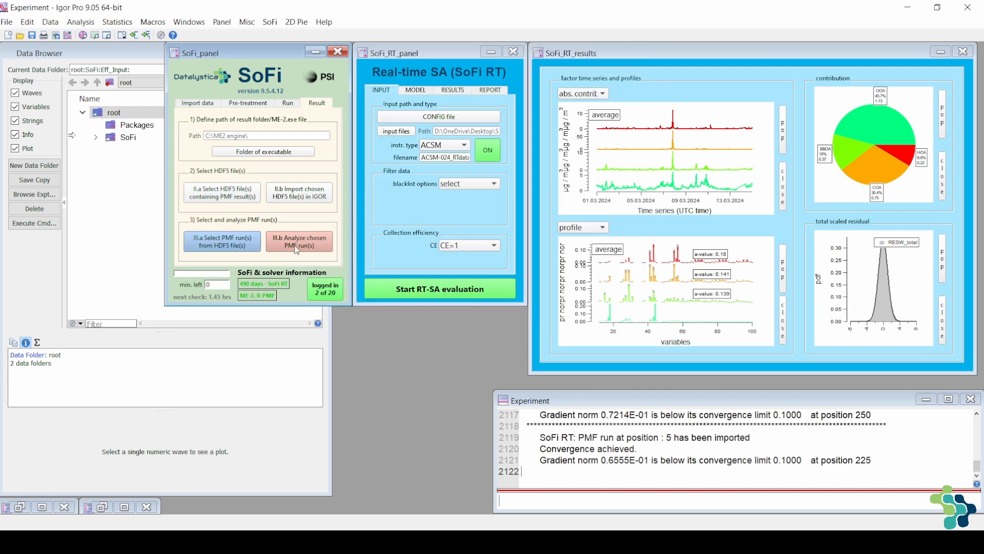
click(299, 243)
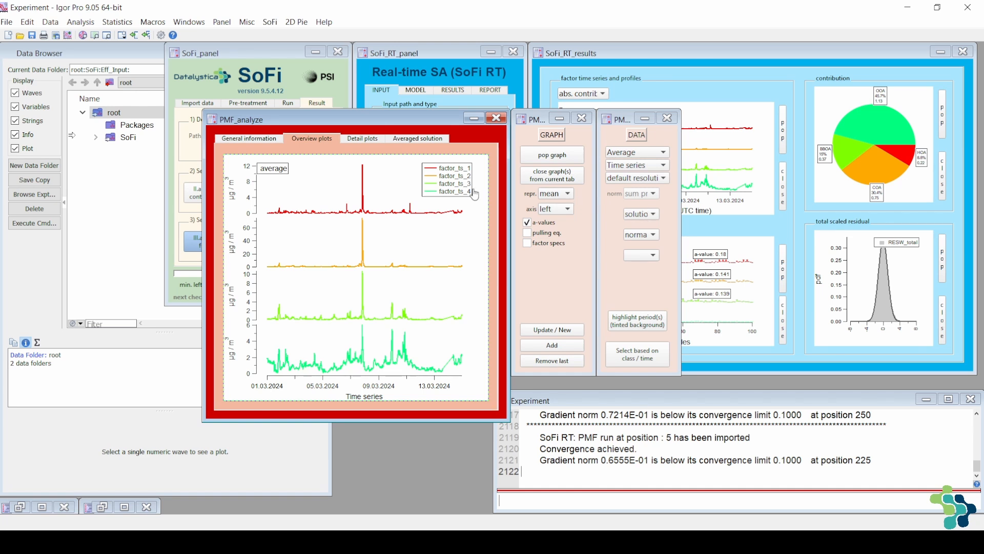
click(188, 221)
click(301, 248)
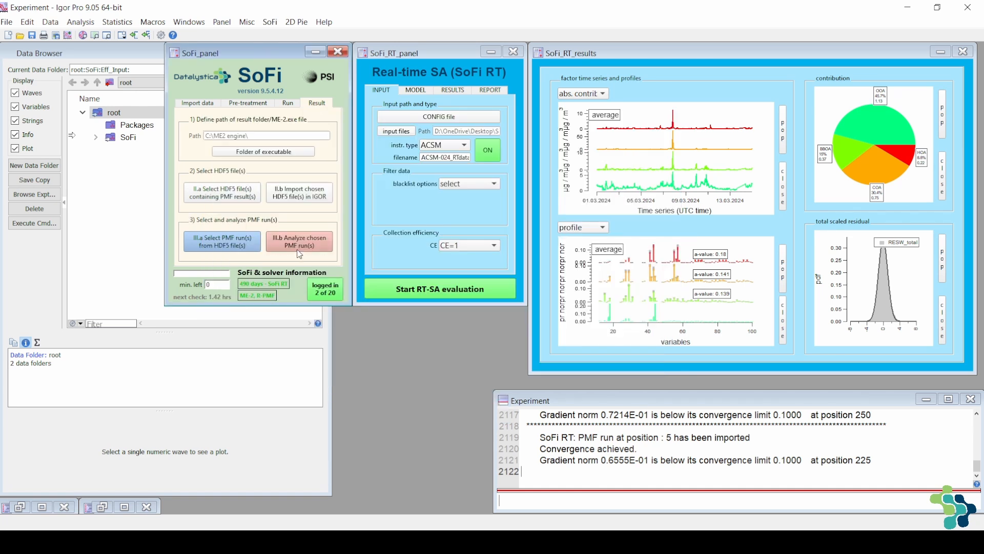
Restart the RT-SA evaluation by resuming the current PMF run, let it process further scans, and stop it.
click(444, 293)
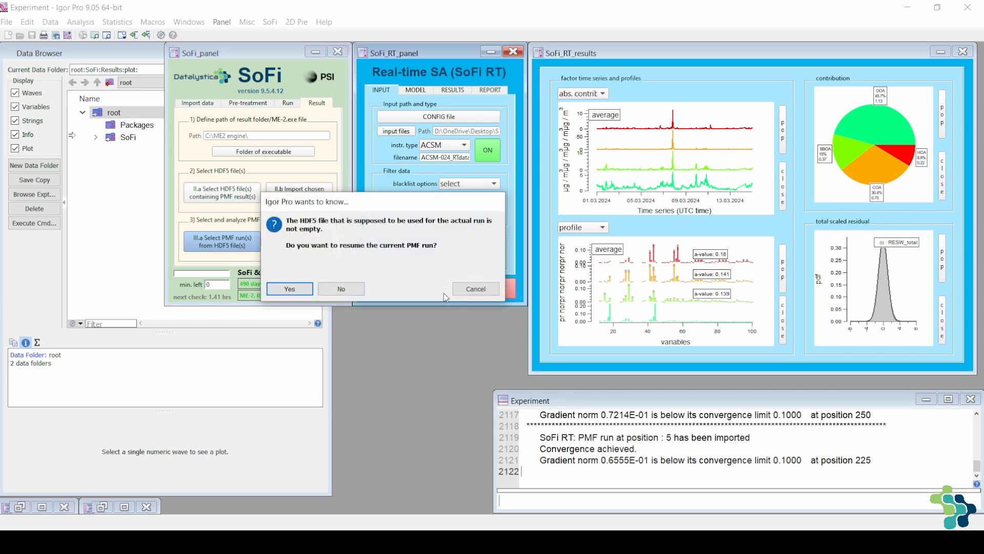
key(Return)
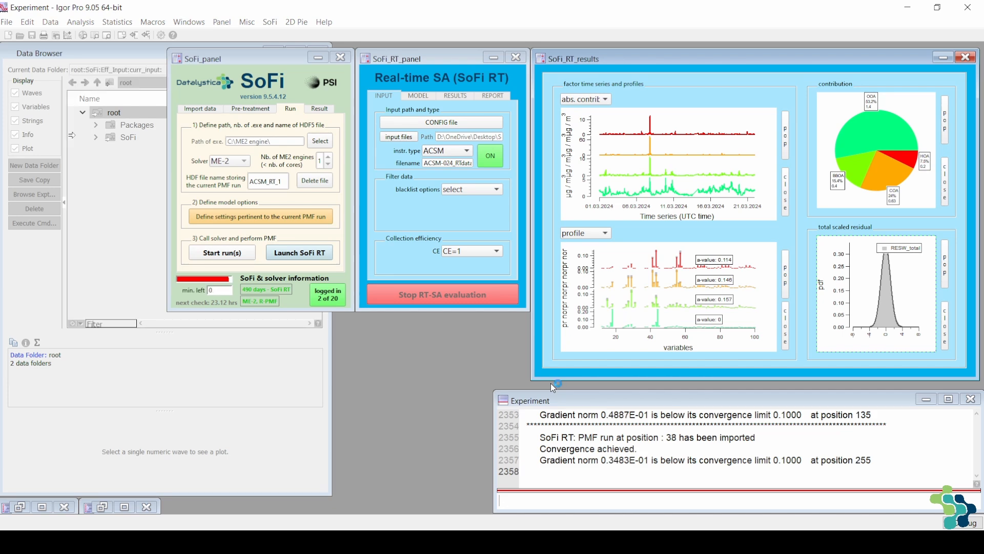
click(445, 296)
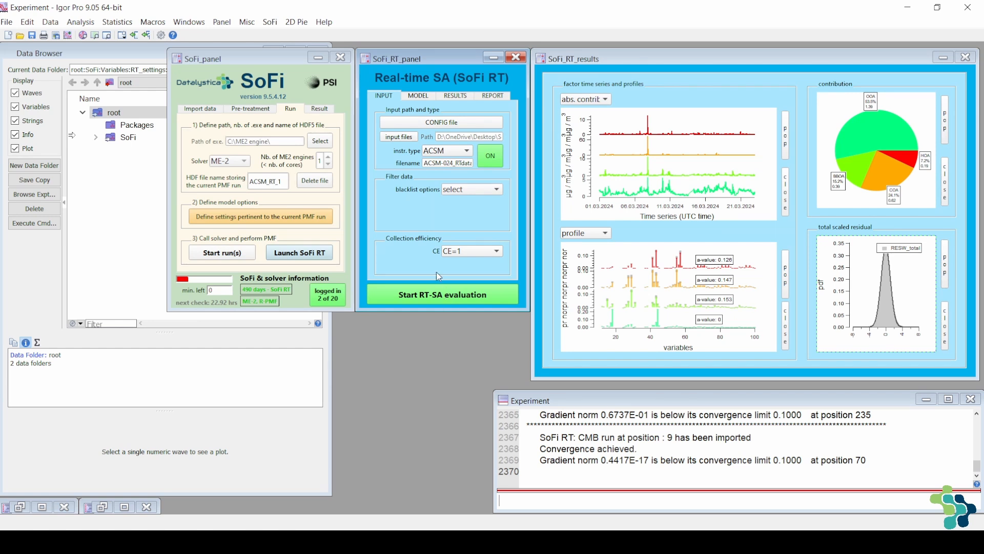
Display the results settings of the real-time panel and look through the time frame options.
click(455, 96)
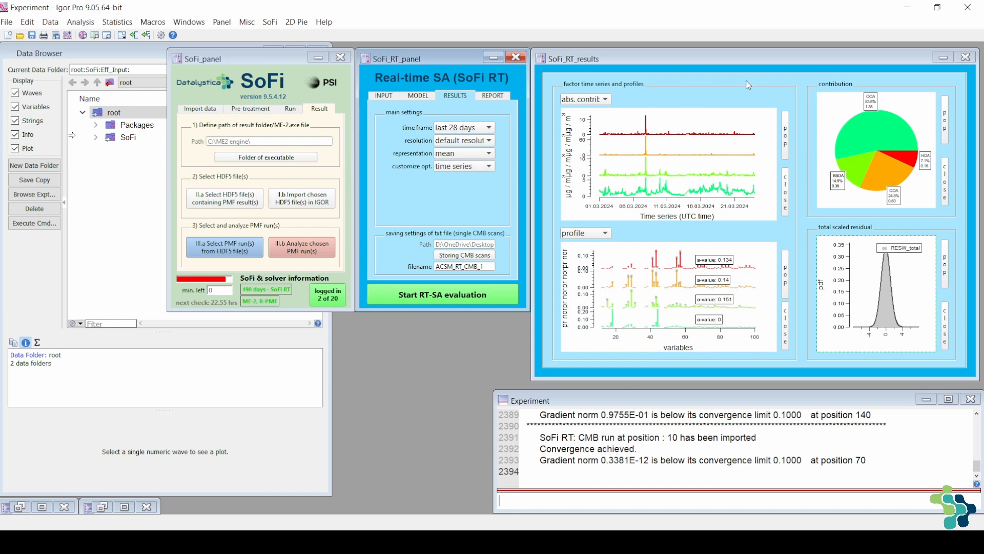
click(489, 128)
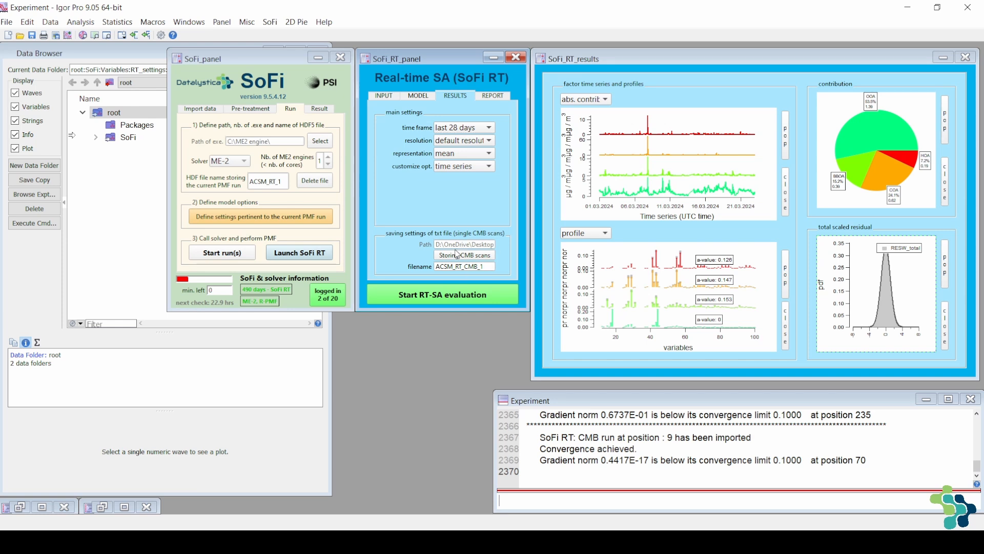
Switch to the CMB folder in File Explorer and examine the factor concentrations in the ACSM_RT_CMB_1_2024_03_06 text file.
mouse_move(118, 543)
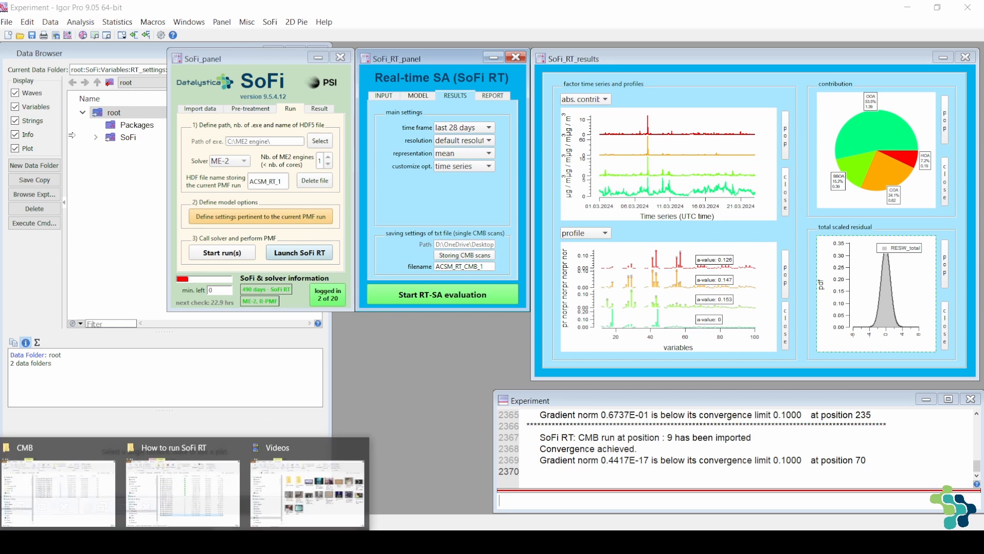
click(66, 502)
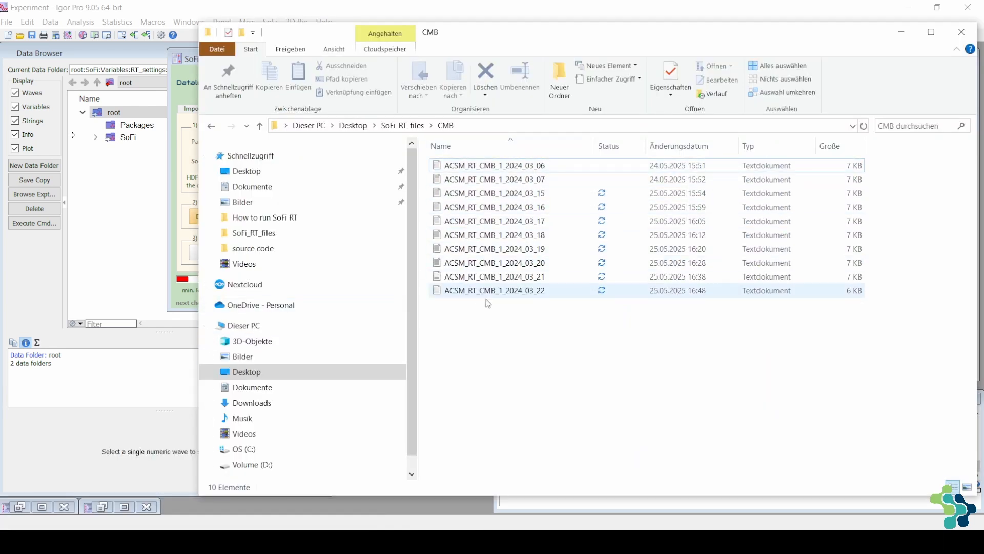
double_click(514, 169)
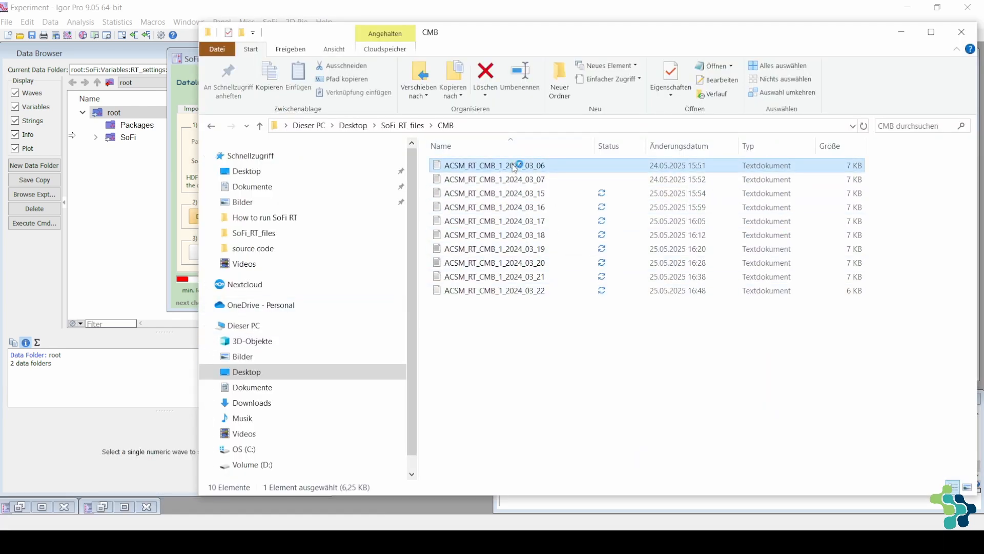
drag(501, 51, 534, 45)
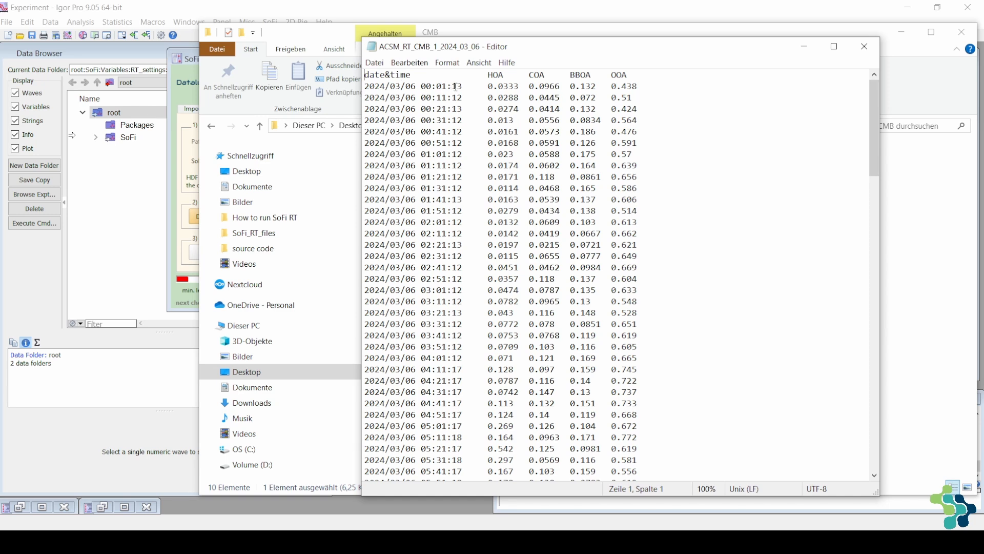
scroll(455, 87, down, 20)
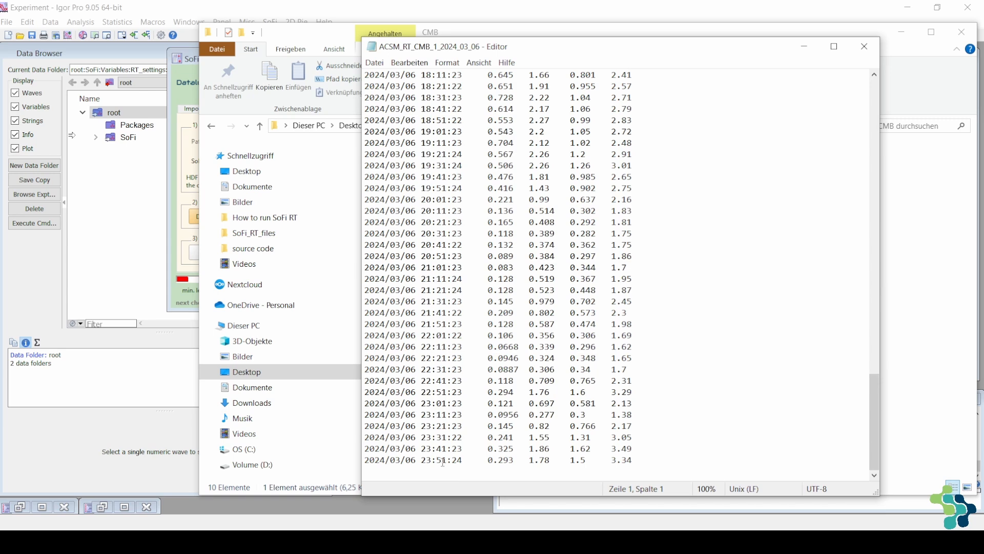
scroll(443, 461, up, 20)
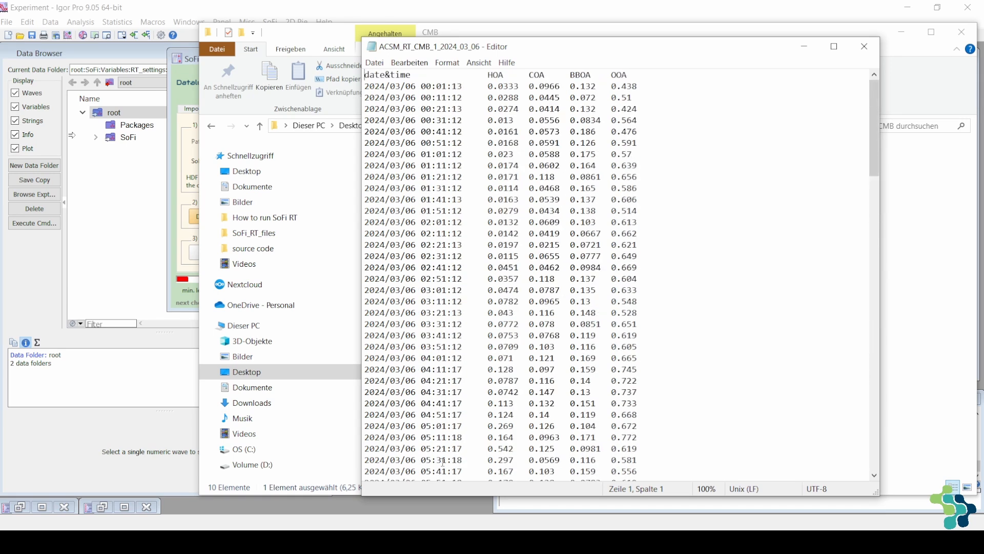